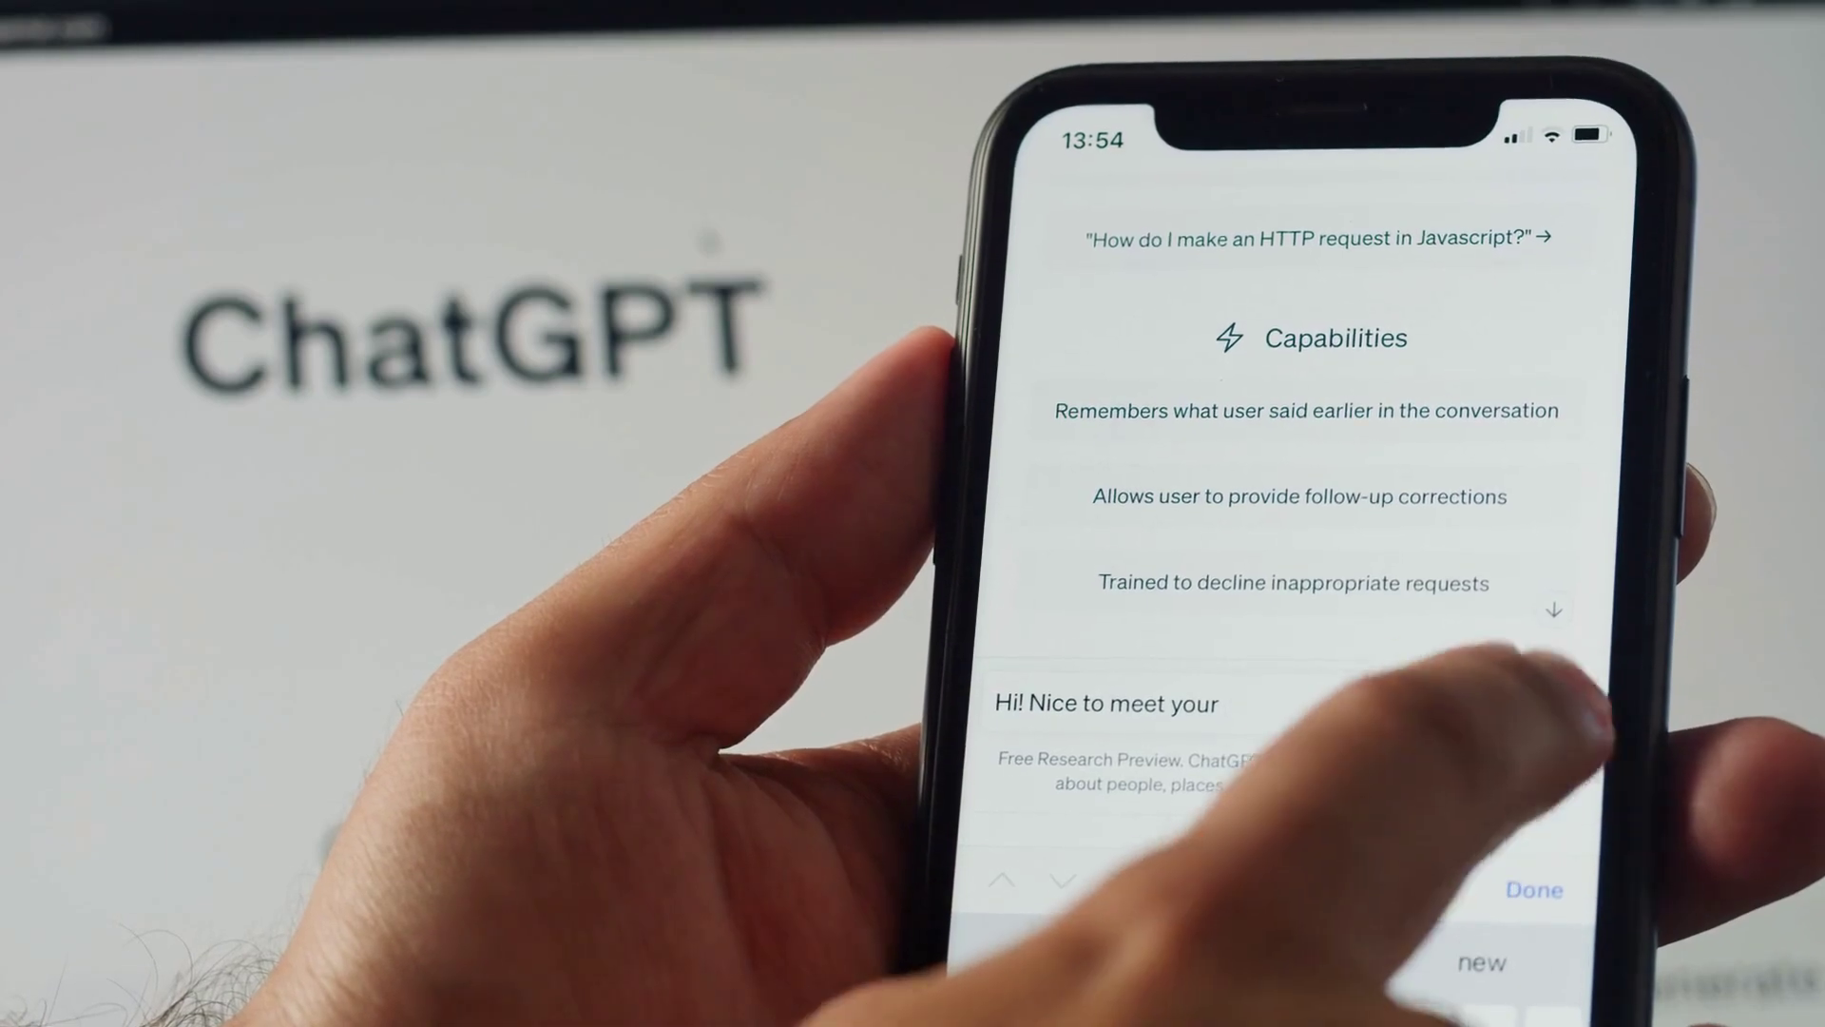
{"action": "key", "text": "Return"}
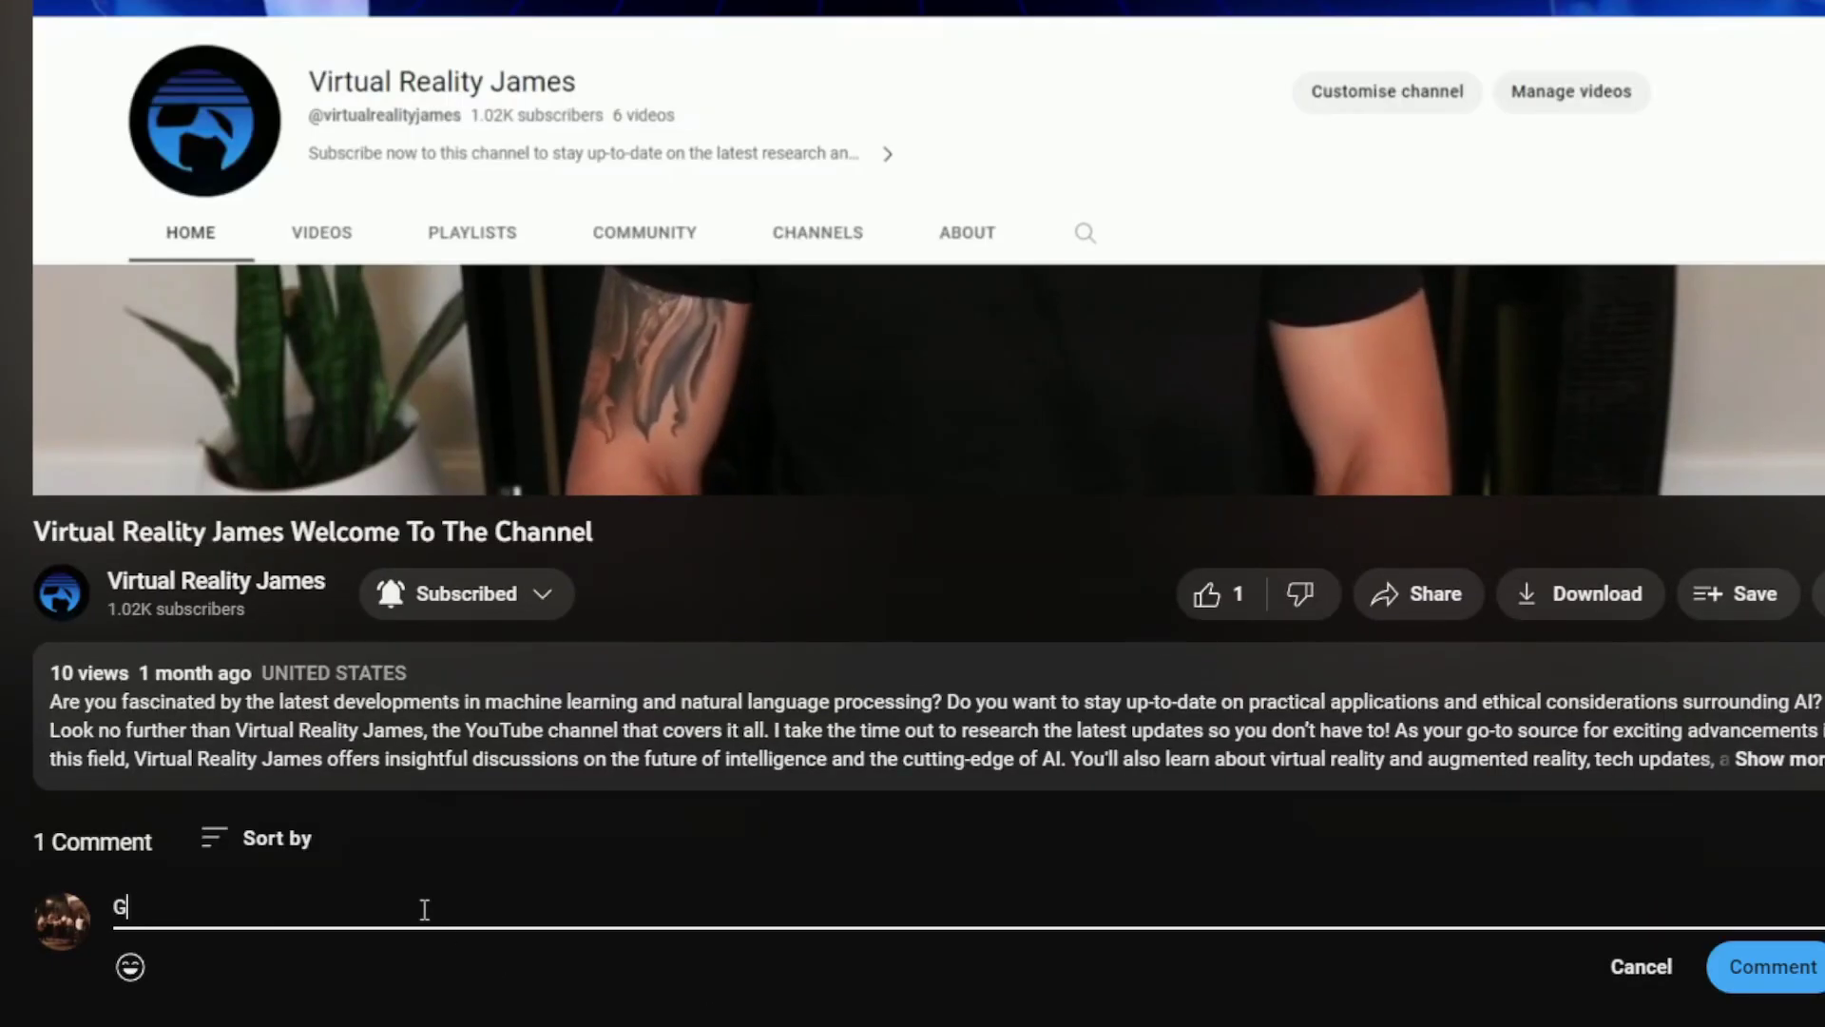
{"action": "type", "text": "reat"}
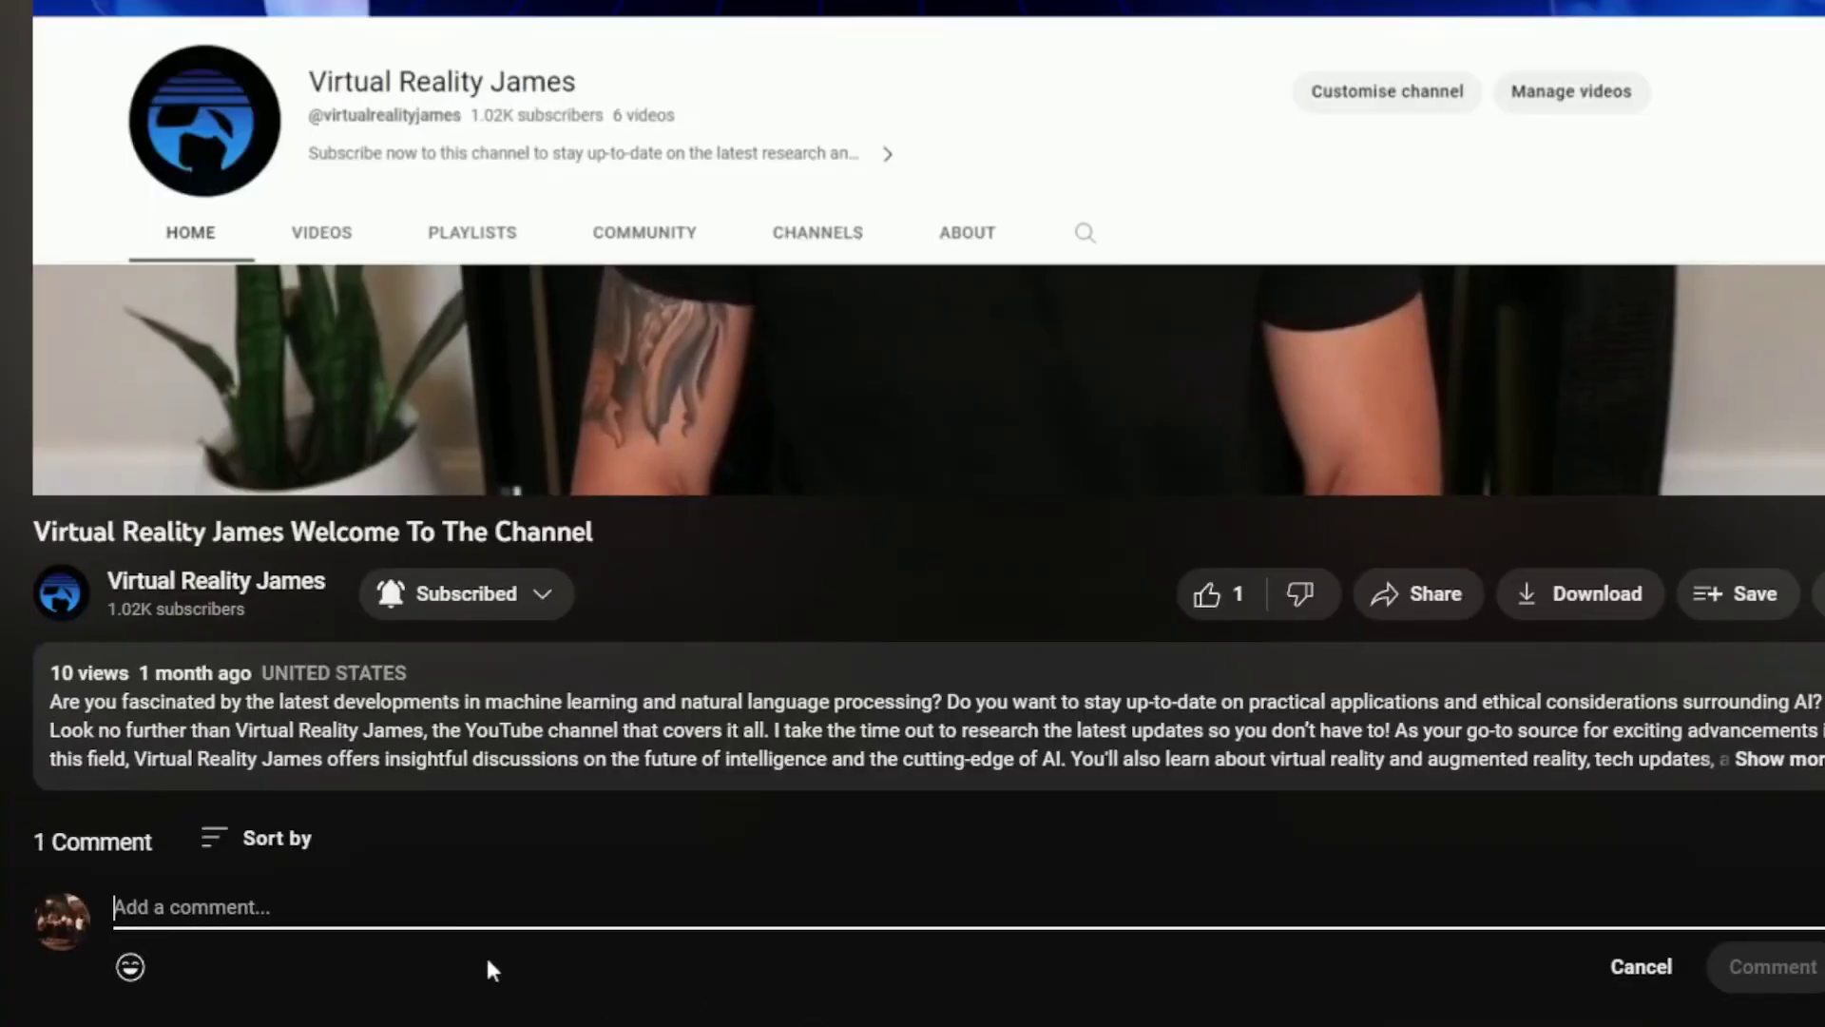
{"action": "type", "text": "reat Video!"}
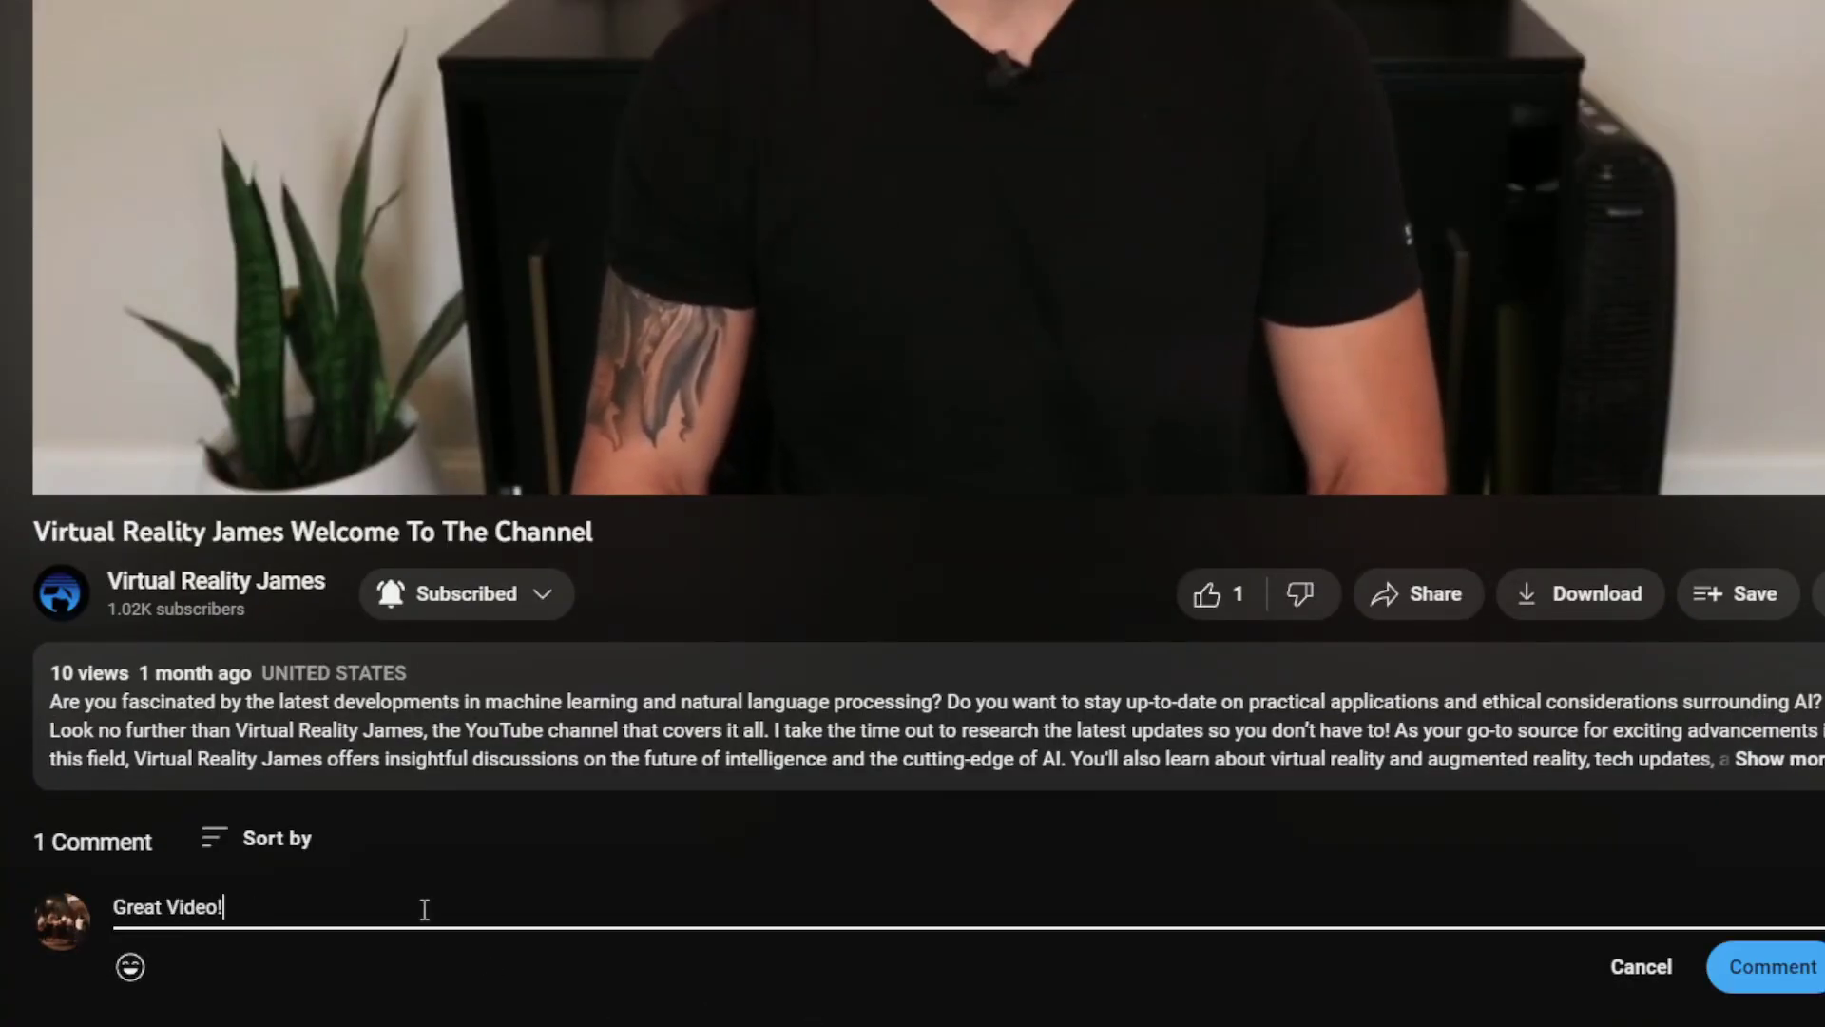